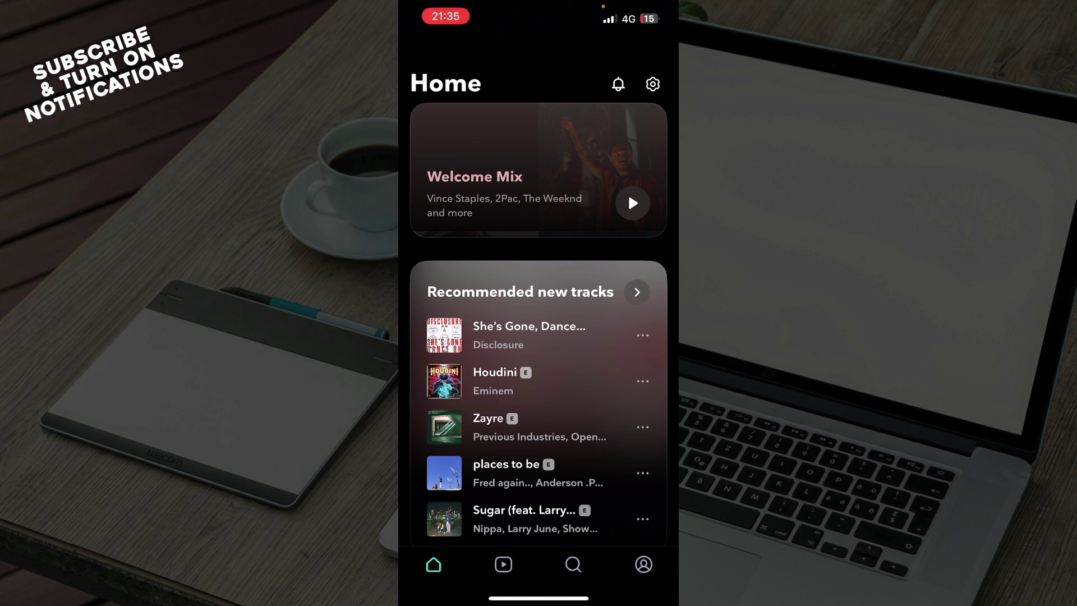
{"action": "scroll", "coordinate": [538, 290], "scroll_direction": "down", "scroll_amount": 2}
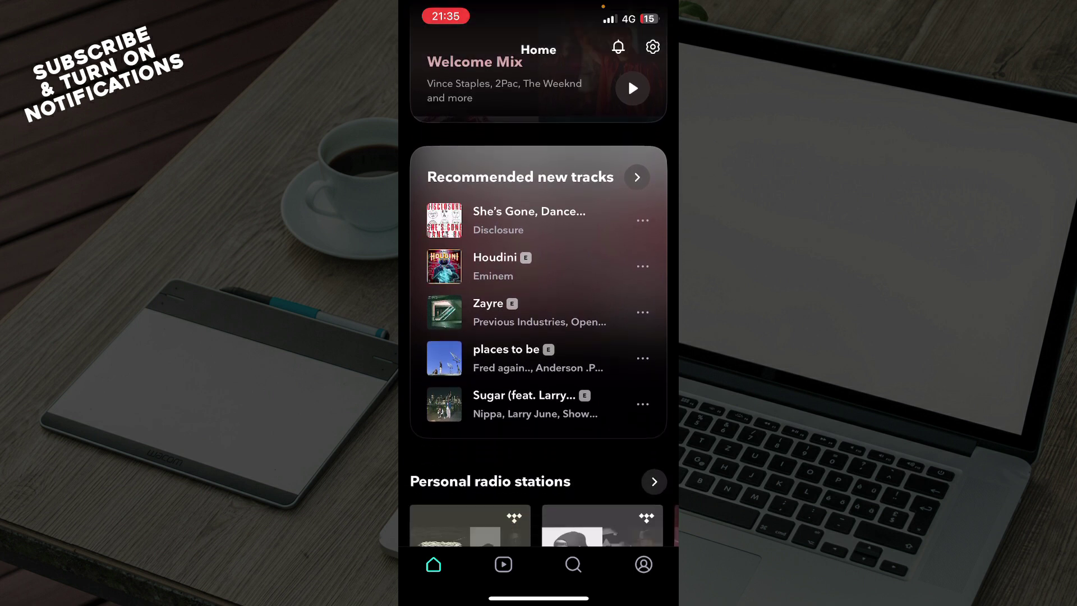
{"action": "scroll", "coordinate": [539, 291], "scroll_direction": "down", "scroll_amount": 1}
{"action": "scroll", "coordinate": [539, 290], "scroll_direction": "down", "scroll_amount": 1}
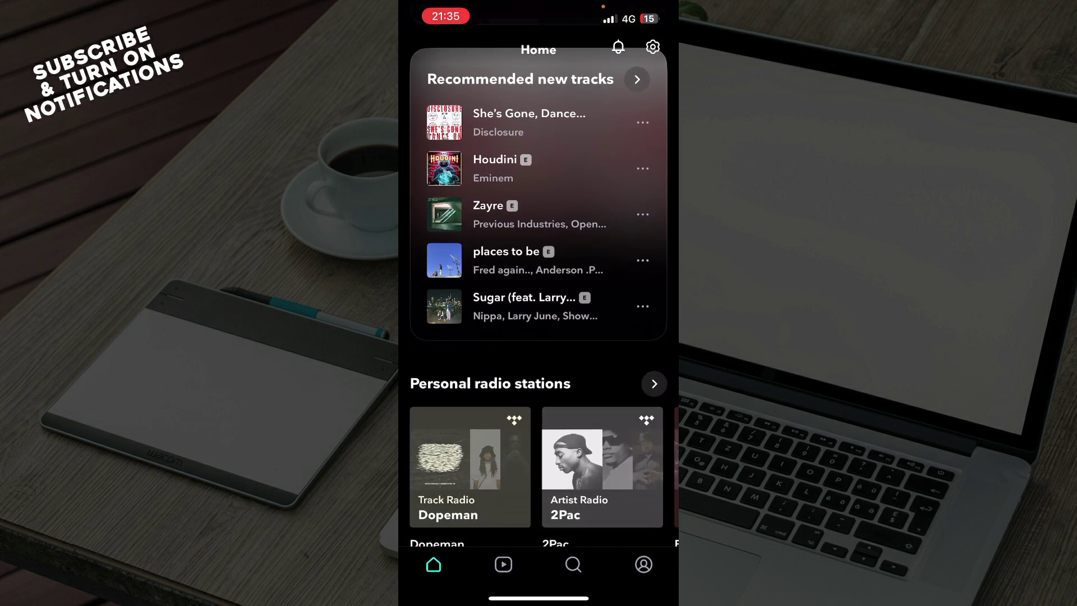
{"action": "scroll", "coordinate": [538, 291], "scroll_direction": "down", "scroll_amount": 3}
{"action": "scroll", "coordinate": [539, 290], "scroll_direction": "down", "scroll_amount": 2}
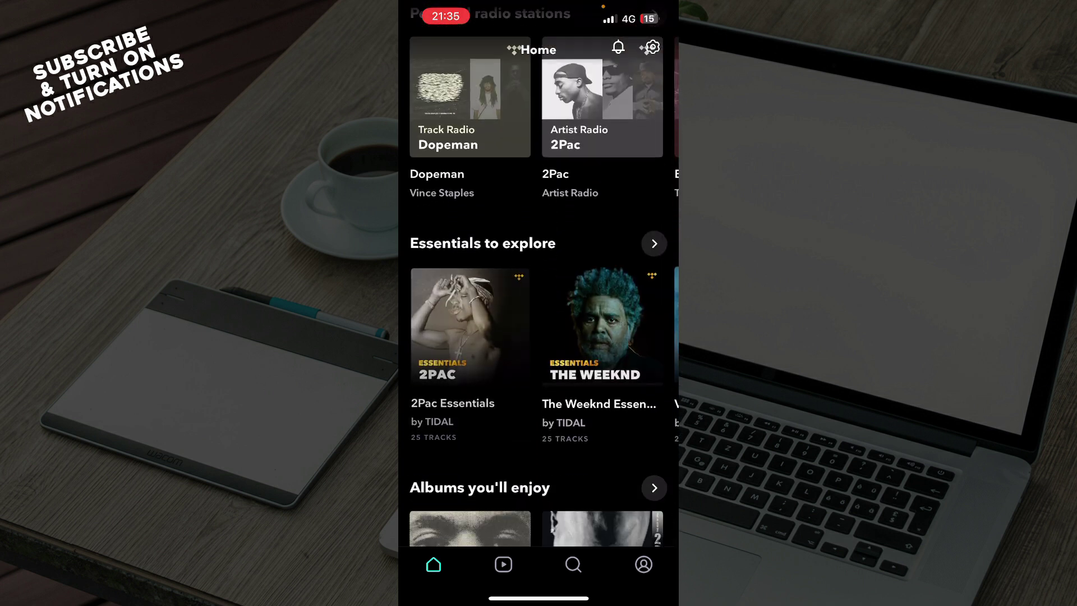
{"action": "scroll", "coordinate": [538, 290], "scroll_direction": "down", "scroll_amount": 3}
{"action": "scroll", "coordinate": [539, 290], "scroll_direction": "down", "scroll_amount": 3}
{"action": "scroll", "coordinate": [538, 290], "scroll_direction": "down", "scroll_amount": 3}
{"action": "scroll", "coordinate": [539, 290], "scroll_direction": "up", "scroll_amount": 2}
{"action": "scroll", "coordinate": [539, 291], "scroll_direction": "up", "scroll_amount": 5}
{"action": "scroll", "coordinate": [539, 290], "scroll_direction": "up", "scroll_amount": 5}
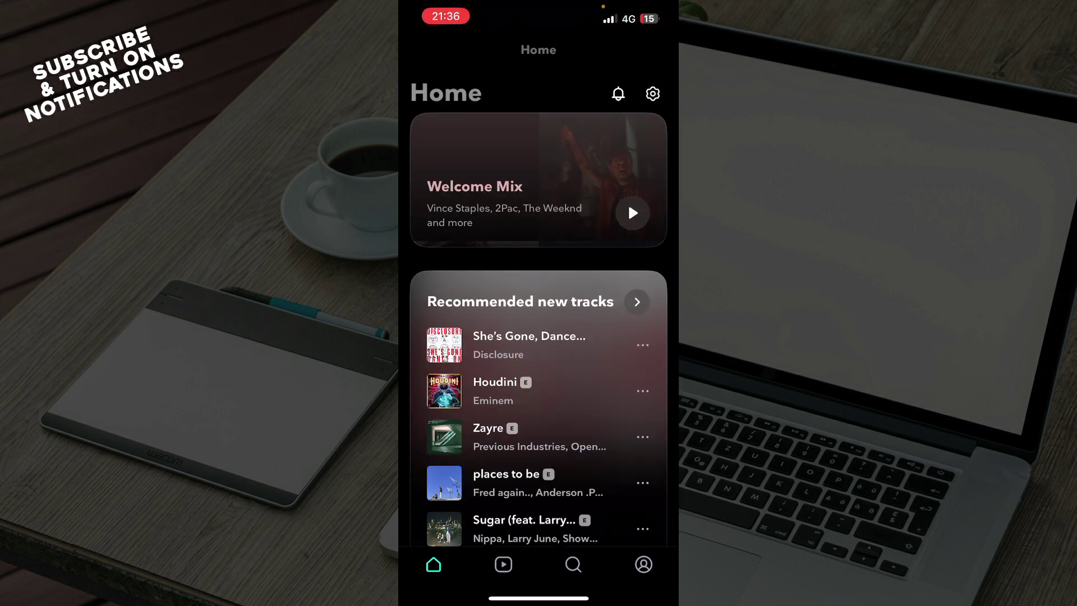
Switch to the Videos page showing the Novi spotovi playlist and TIDAL Originals
{"action": "left_click", "coordinate": [503, 565]}
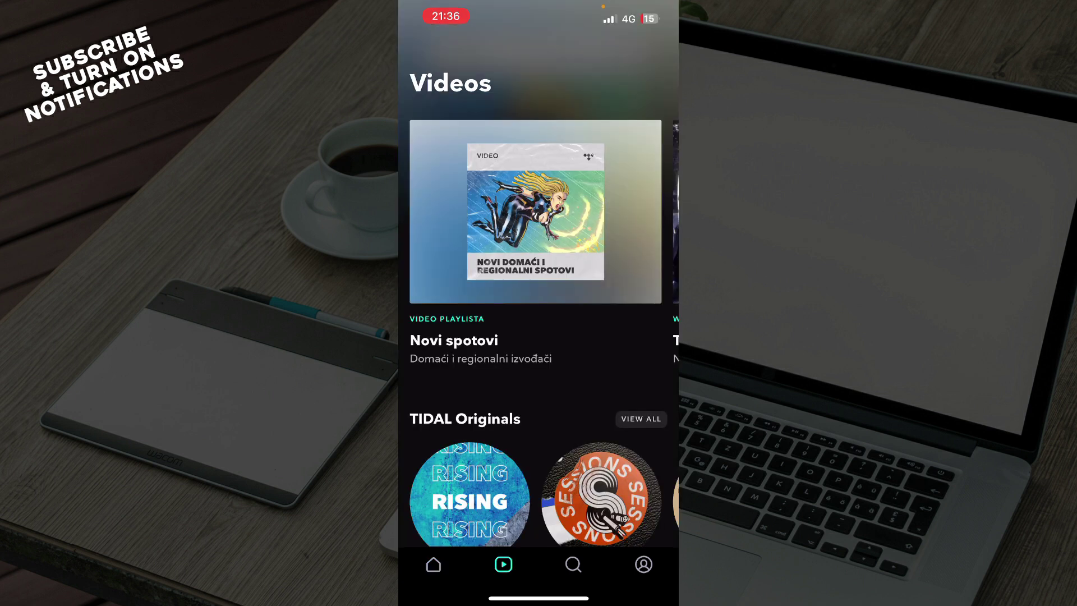
{"action": "scroll", "coordinate": [538, 295], "scroll_direction": "down", "scroll_amount": 2}
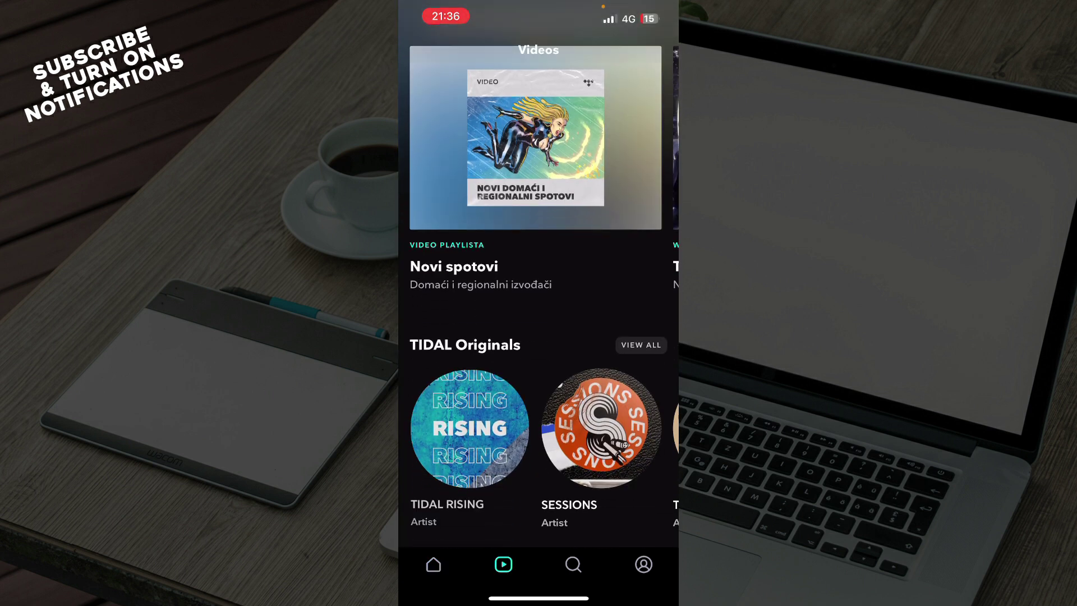
{"action": "scroll", "coordinate": [538, 295], "scroll_direction": "up", "scroll_amount": 2}
Switch to the Explore page with its genres, moods, activities and collections
{"action": "left_click", "coordinate": [573, 565]}
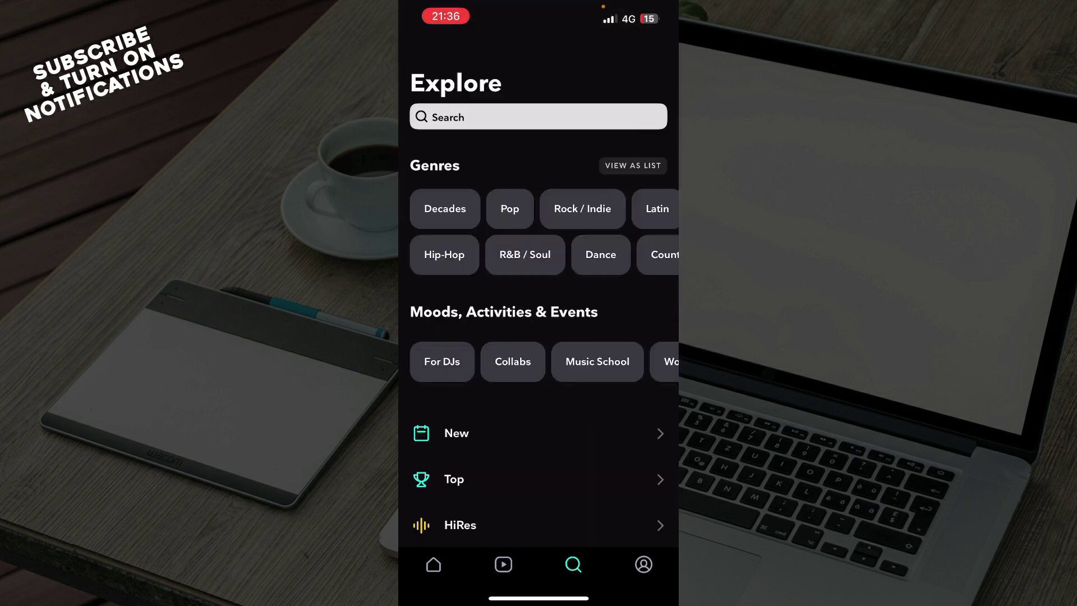
{"action": "scroll", "coordinate": [539, 295], "scroll_direction": "down", "scroll_amount": 3}
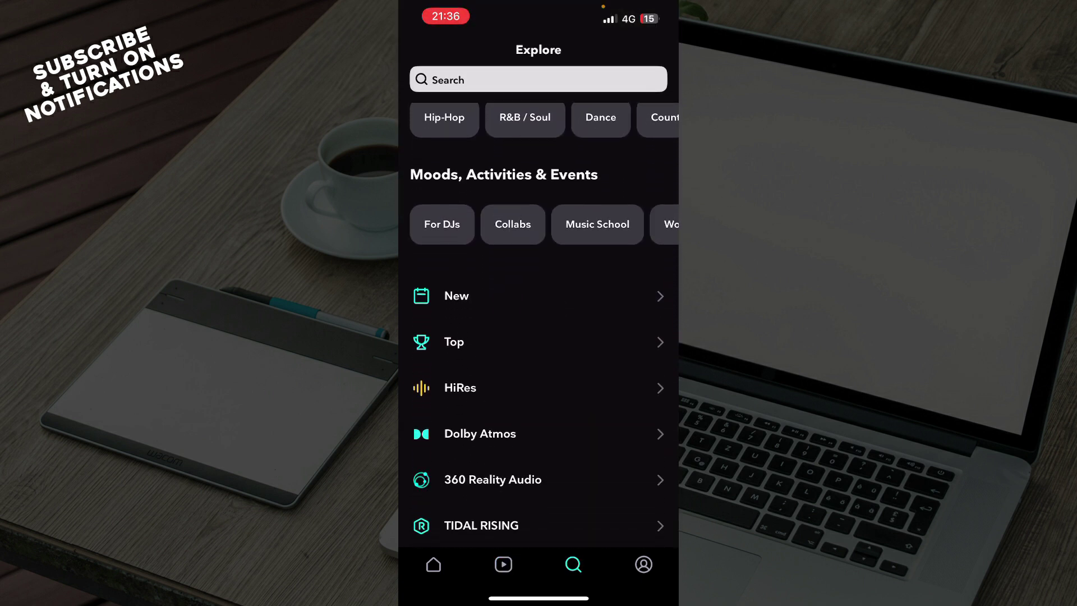
{"action": "scroll", "coordinate": [539, 295], "scroll_direction": "up", "scroll_amount": 3}
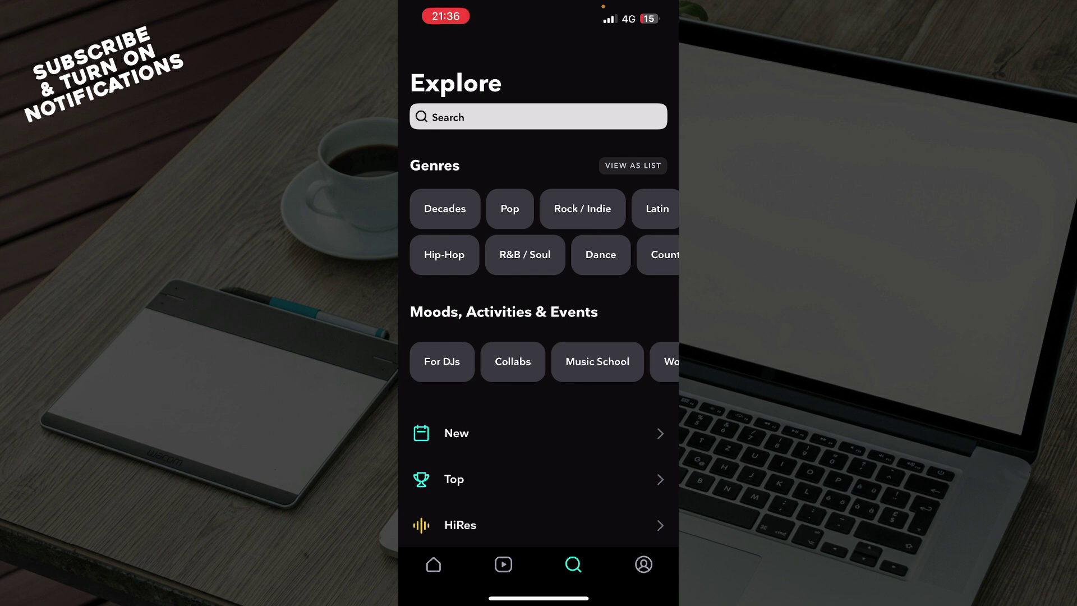
Browse the profile's My Collection list and check the extra profile options menu
{"action": "left_click", "coordinate": [642, 564]}
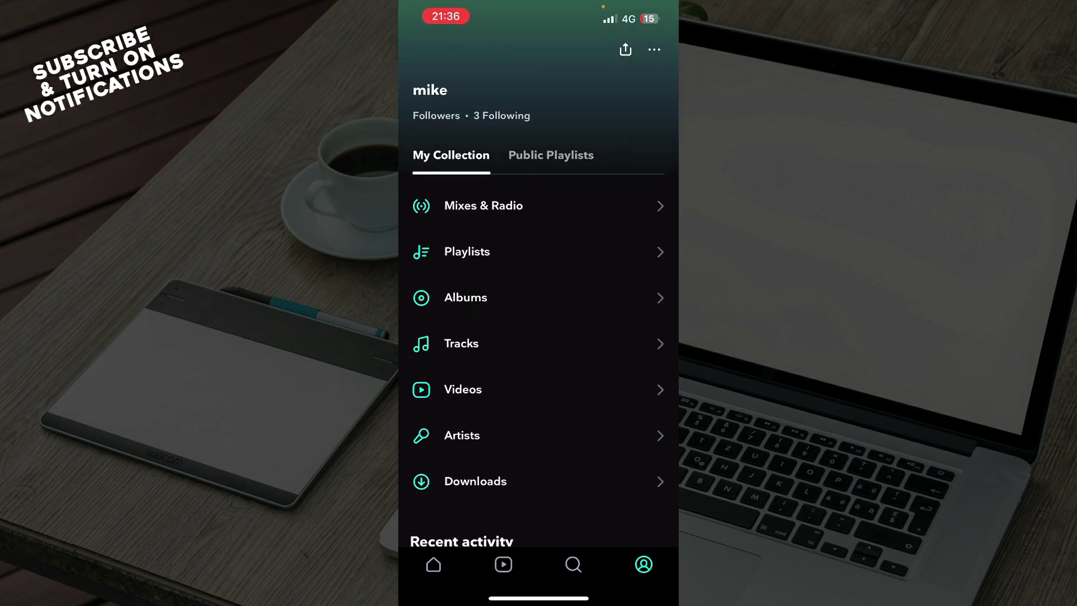
{"action": "scroll", "coordinate": [538, 337], "scroll_direction": "down", "scroll_amount": 2}
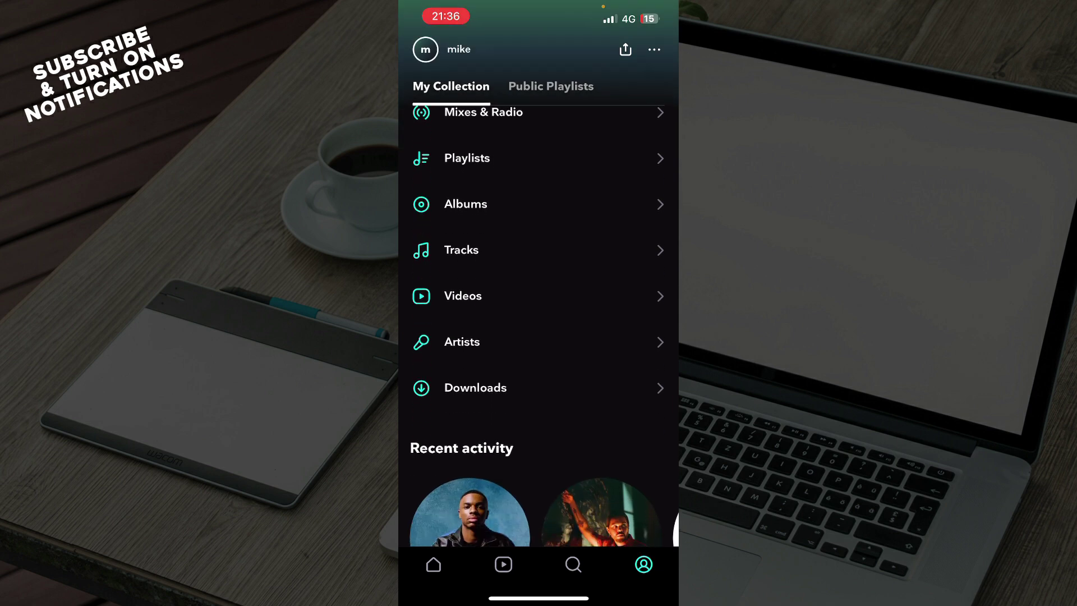
{"action": "scroll", "coordinate": [539, 337], "scroll_direction": "down", "scroll_amount": 3}
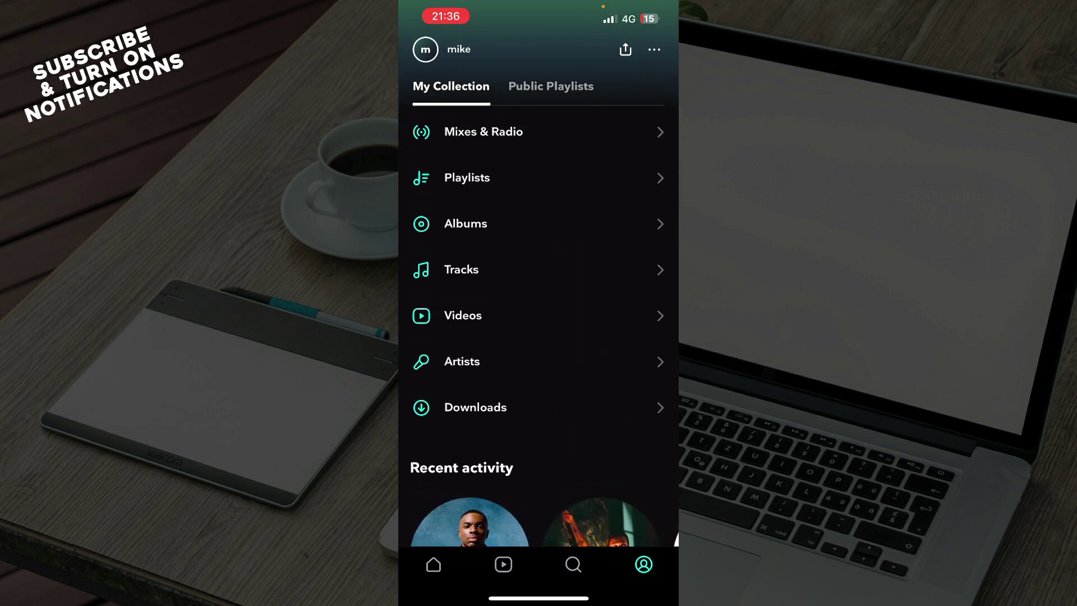
{"action": "left_click", "coordinate": [654, 50]}
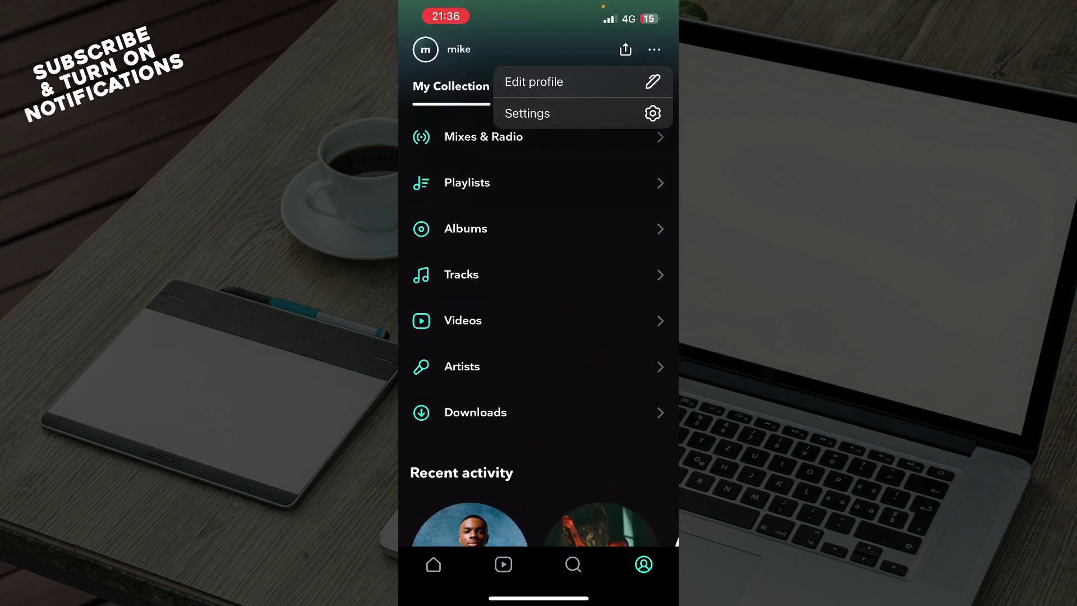
{"action": "scroll", "coordinate": [539, 273], "scroll_direction": "up", "scroll_amount": 2}
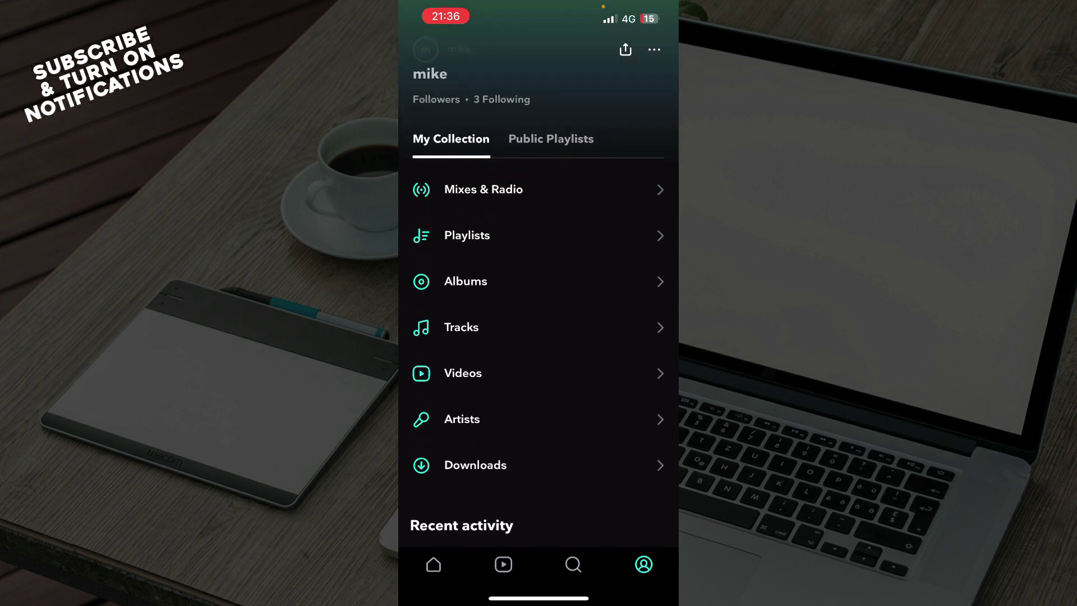
Go back to the Home feed with the Welcome Mix and new track recommendations
{"action": "left_click", "coordinate": [433, 564]}
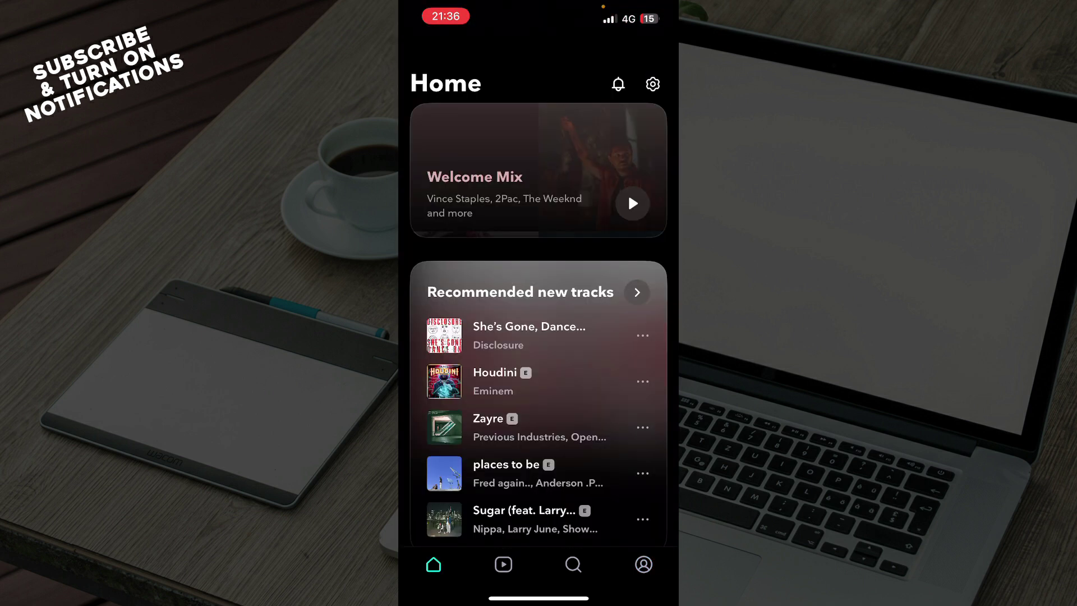